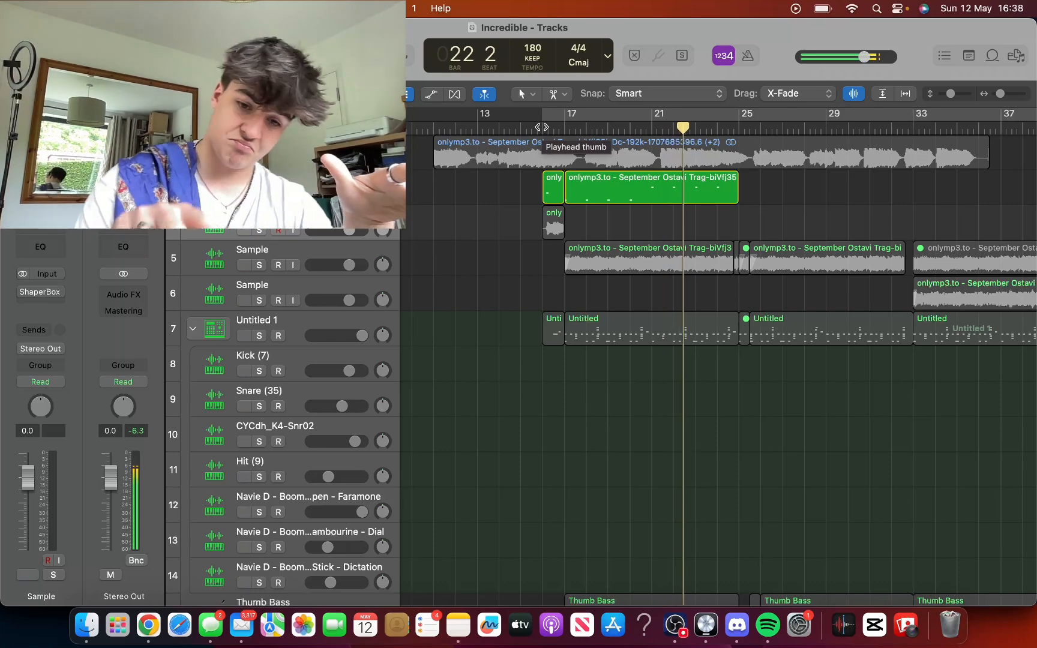
# Play back the chopped sample regions between bars 17 and 25
pyautogui.press('space')
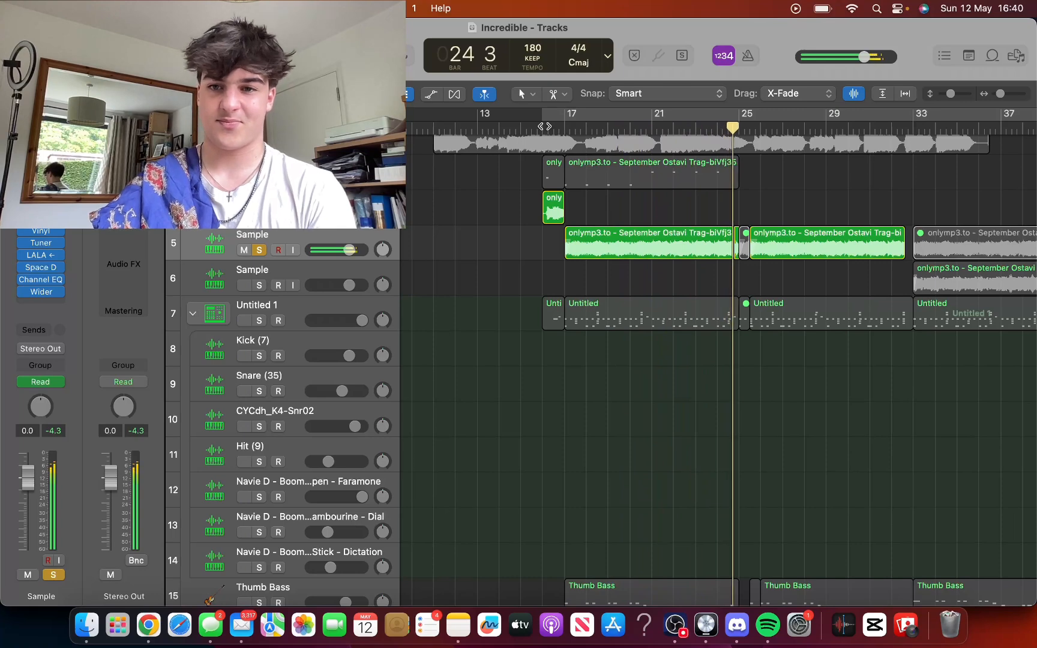
pyautogui.press('space')
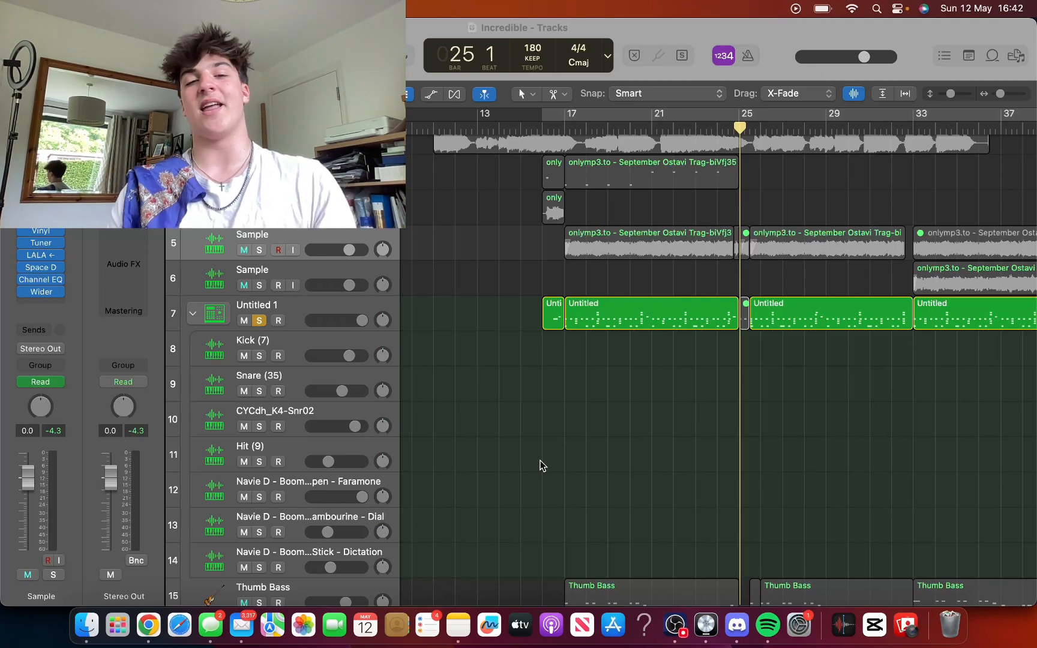
# Listen to the soloed Untitled 1 drum regions up to bar 25
pyautogui.press('space')
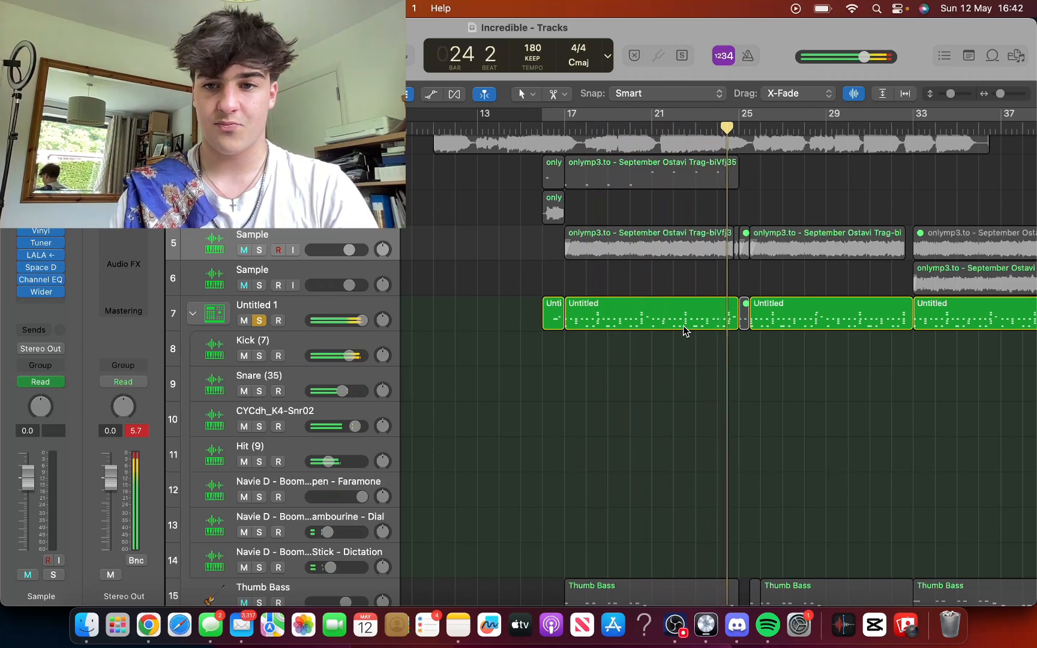
pyautogui.press('space')
pyautogui.click(647, 453)
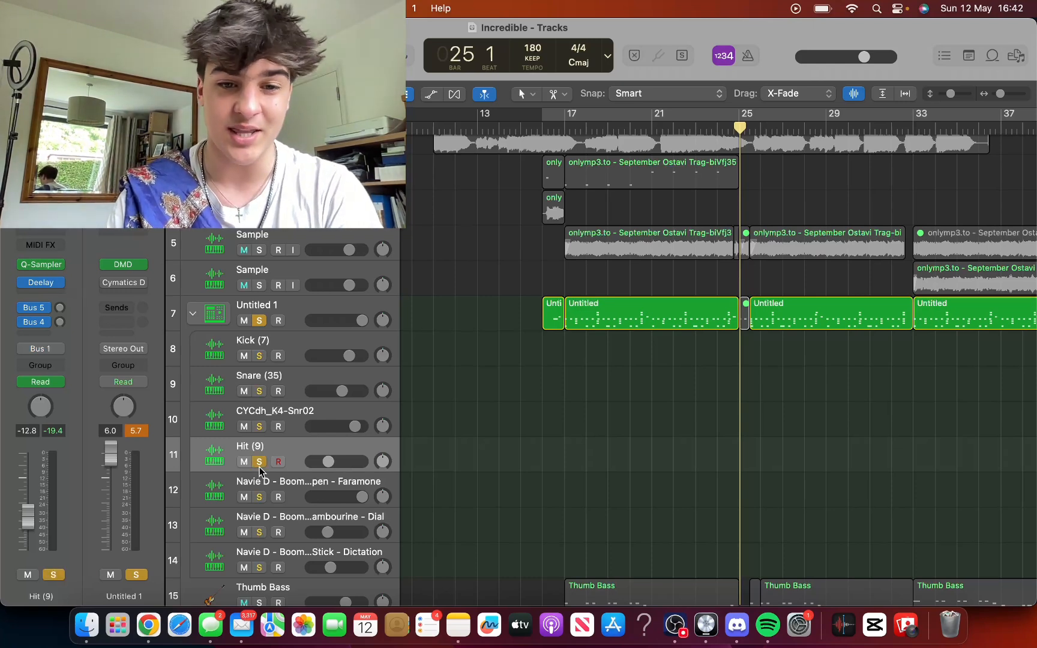
# Play the soloed Hit (9) track from bar 17, and turn its solo off
pyautogui.click(565, 129)
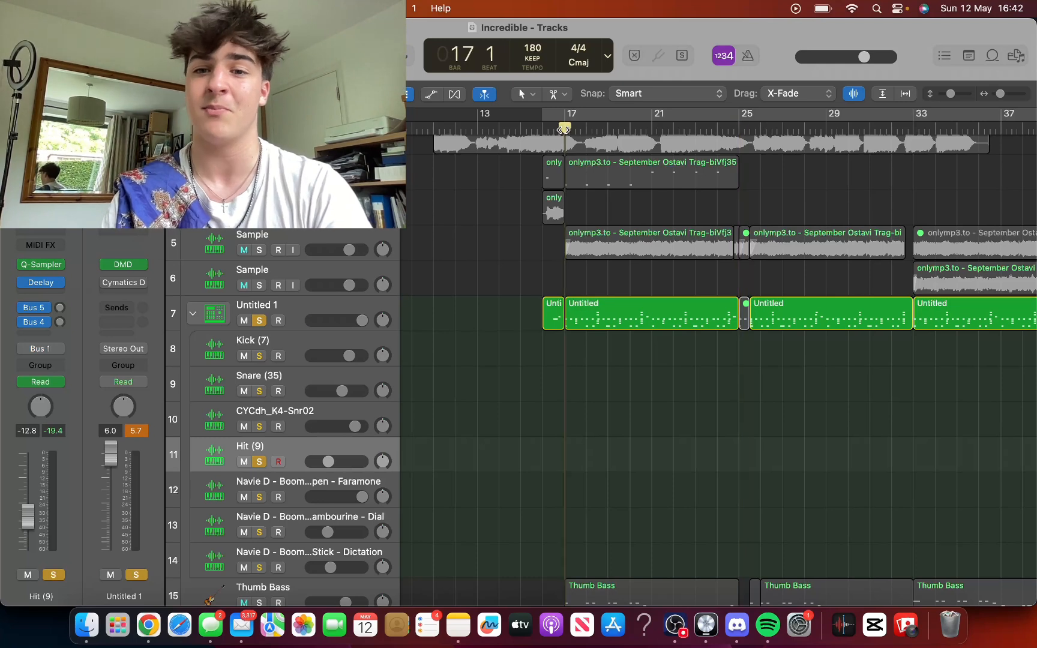
pyautogui.press('space')
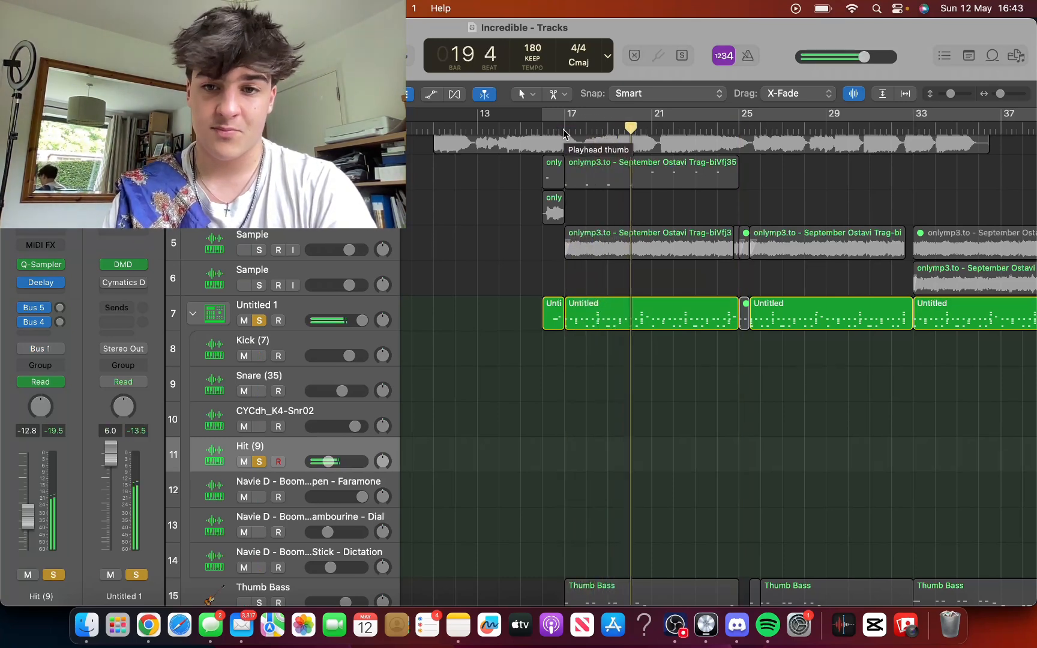
pyautogui.click(260, 462)
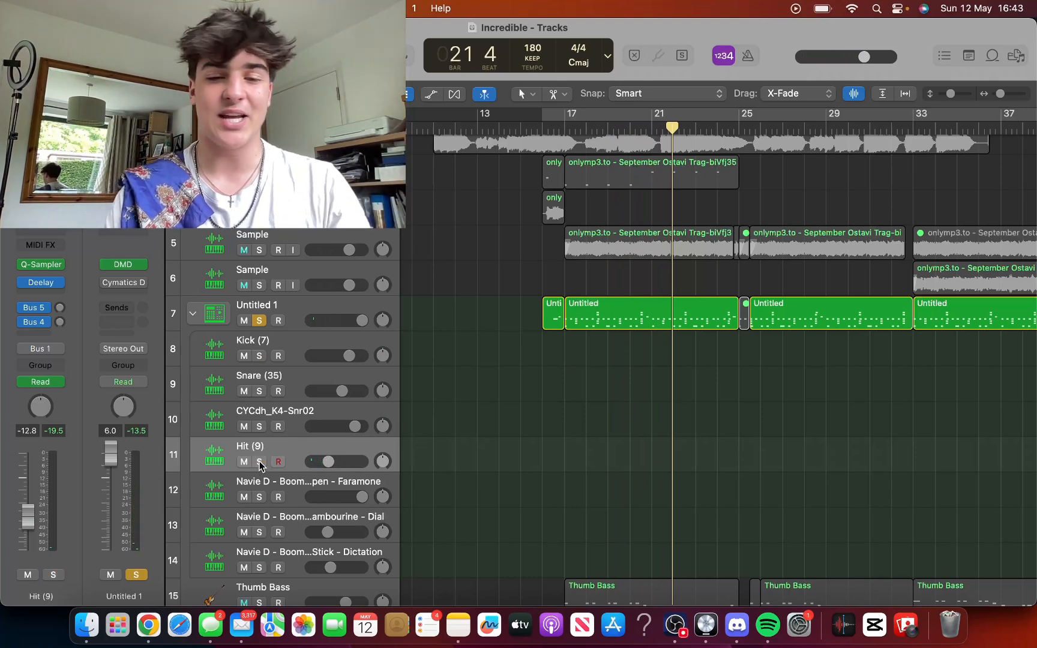
# Select and solo the Kick (7) track, and play it from bar 17
pyautogui.click(300, 348)
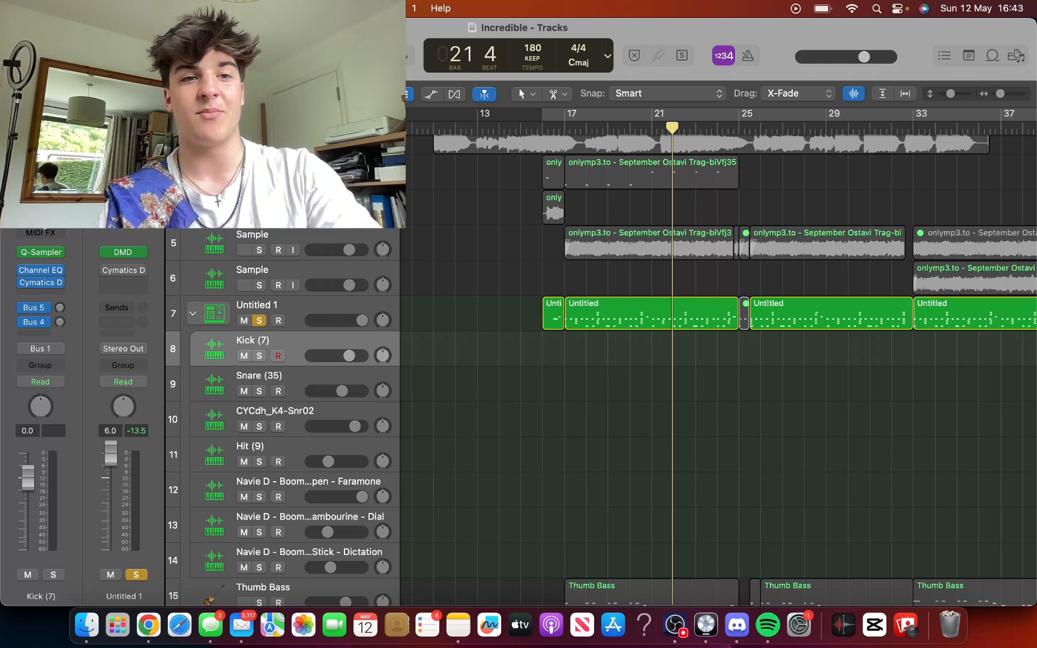
pyautogui.moveTo(48, 285)
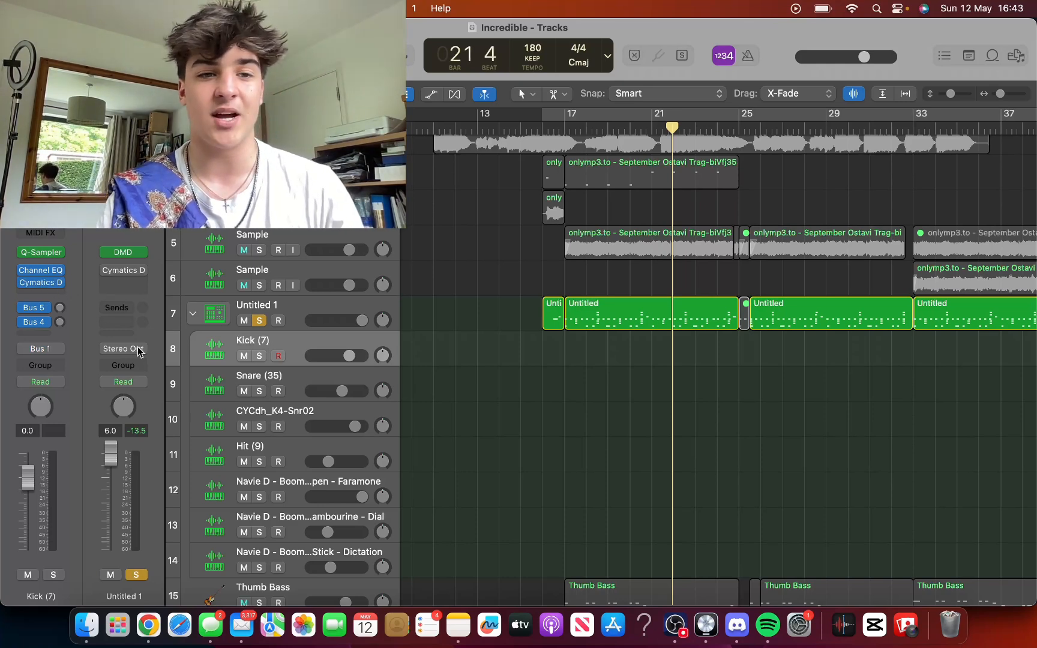
pyautogui.click(258, 356)
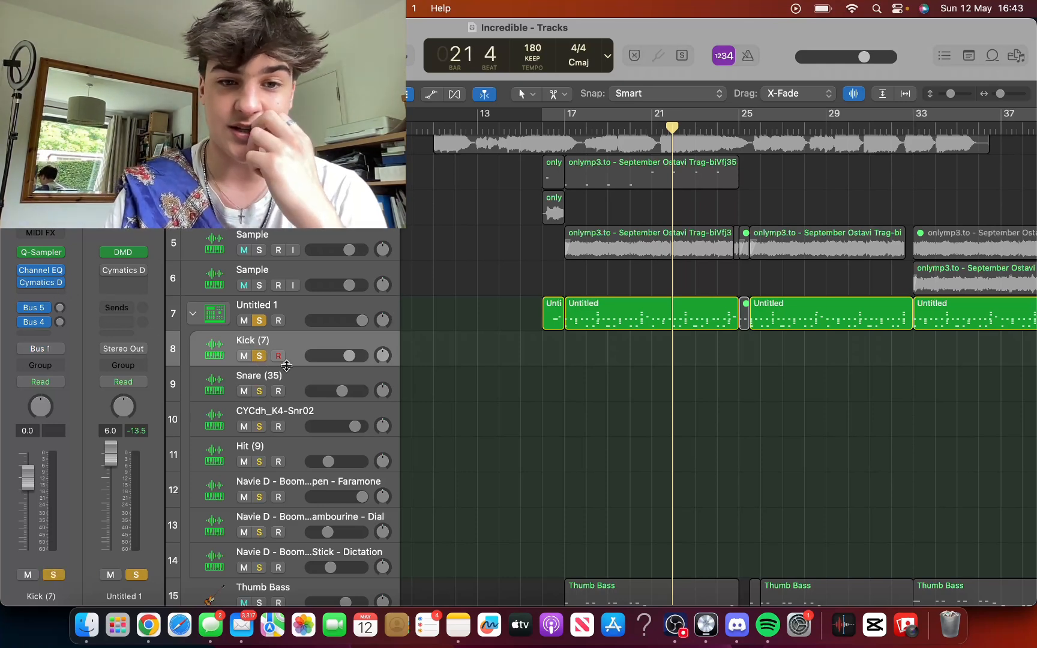
pyautogui.click(565, 127)
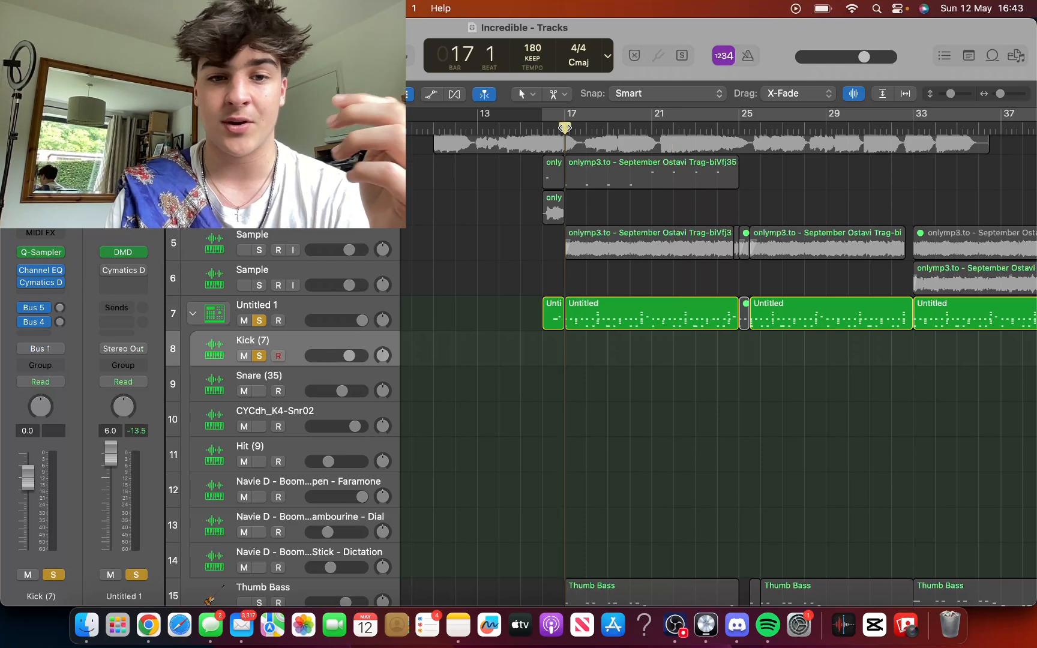
pyautogui.press('space')
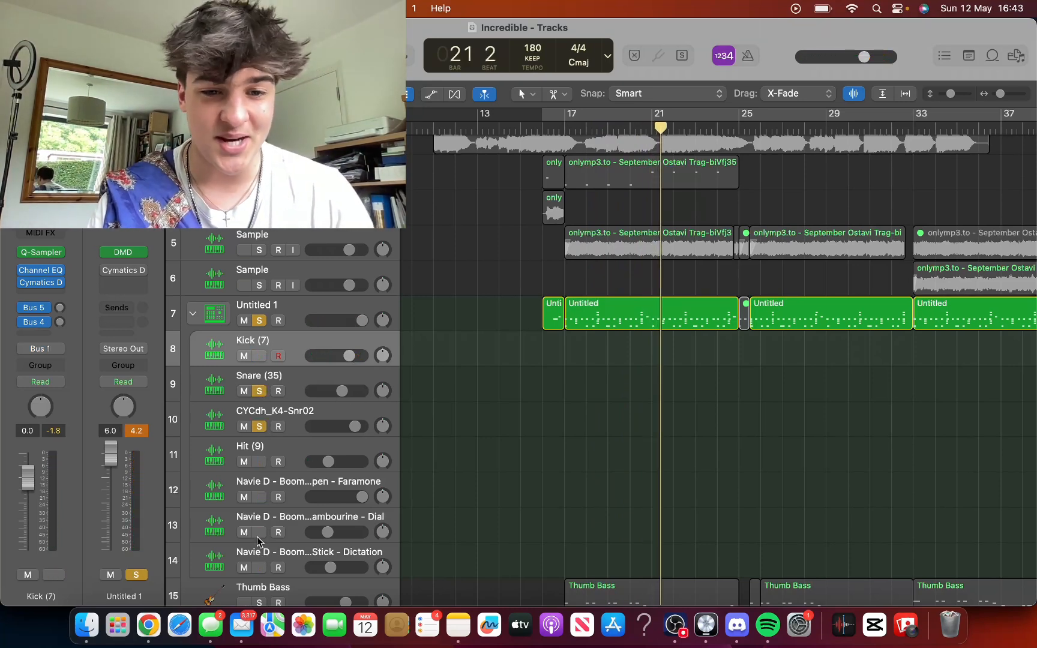
# Add the tambourine and stick percussion tracks to the soloed snares, and play them from bar 17
pyautogui.click(262, 567)
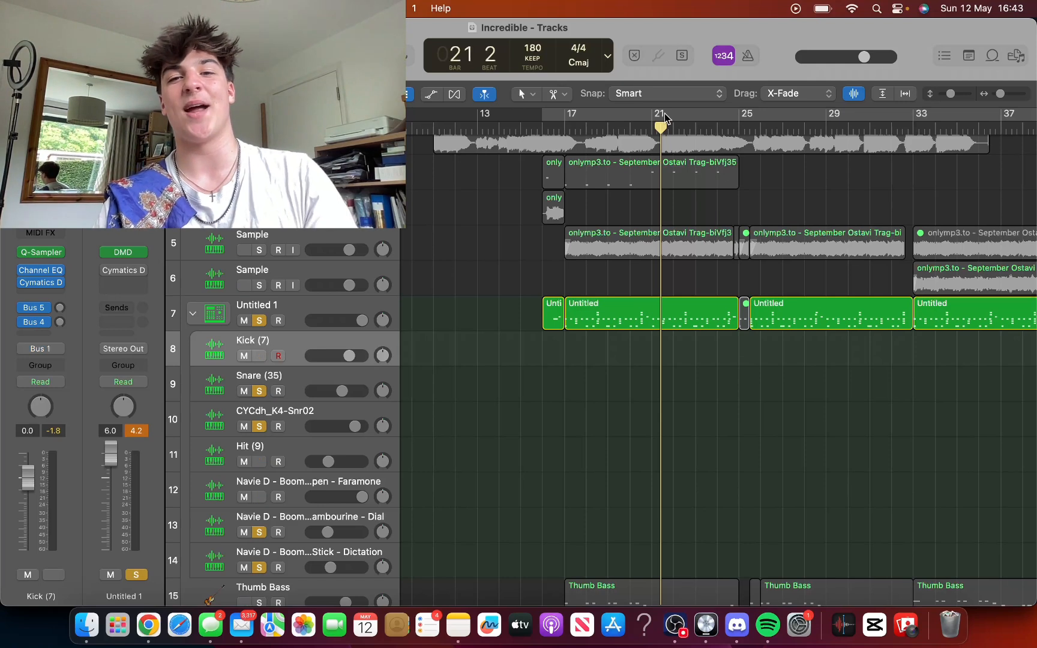
pyautogui.doubleClick(566, 129)
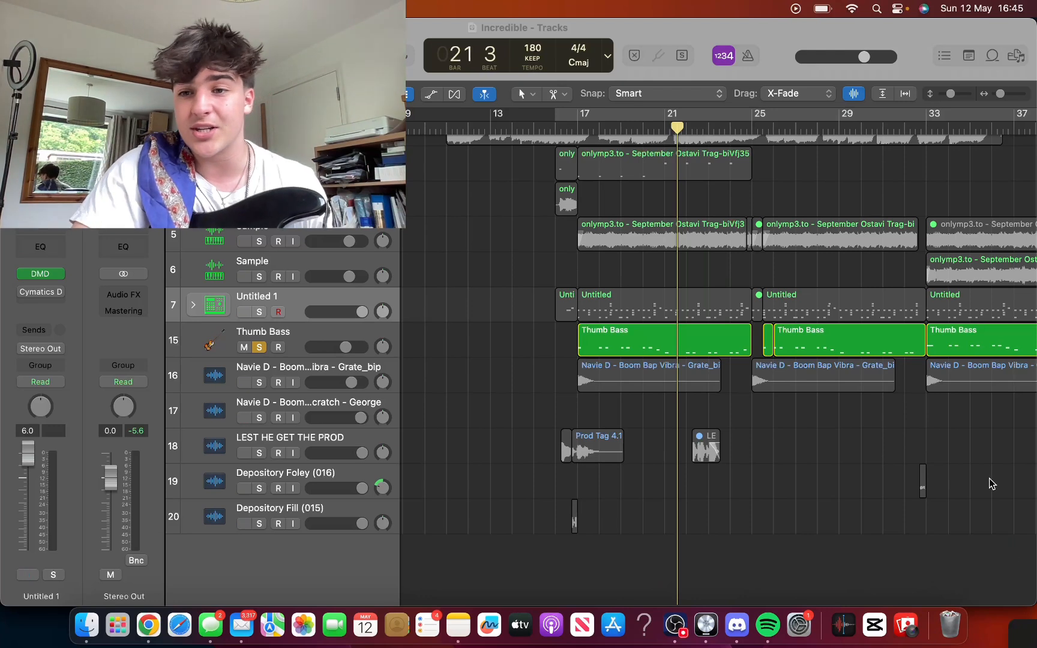
# Open the Thumb Bass region at bar 17 in the Piano Roll
pyautogui.doubleClick(608, 354)
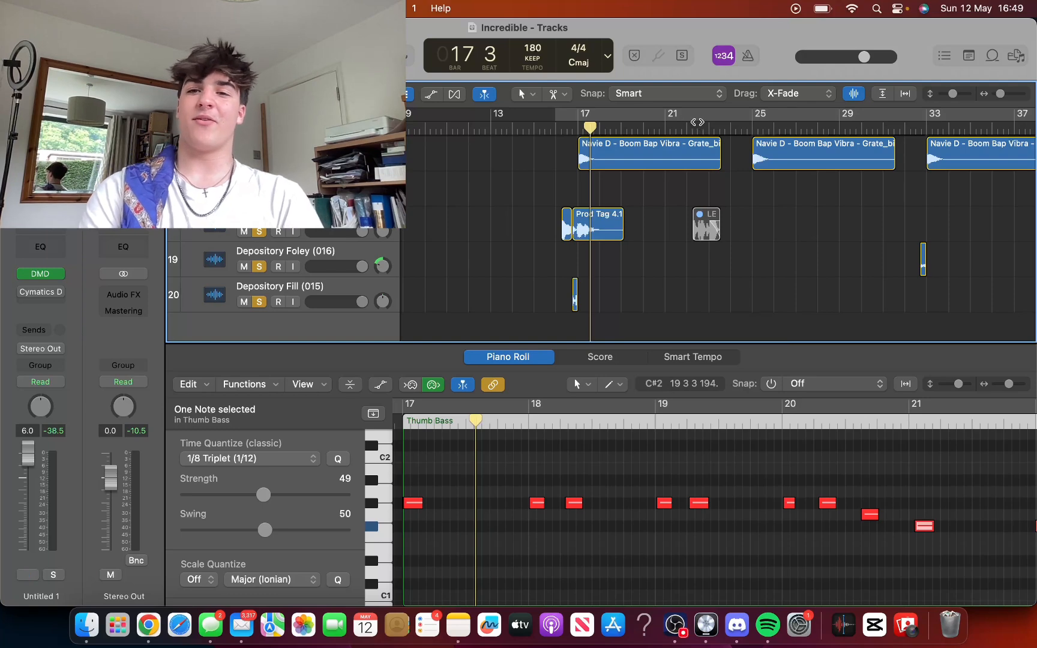
# Listen to the soloed effects, producer tag and foley tracks, including the section from about bar 32
pyautogui.click(696, 120)
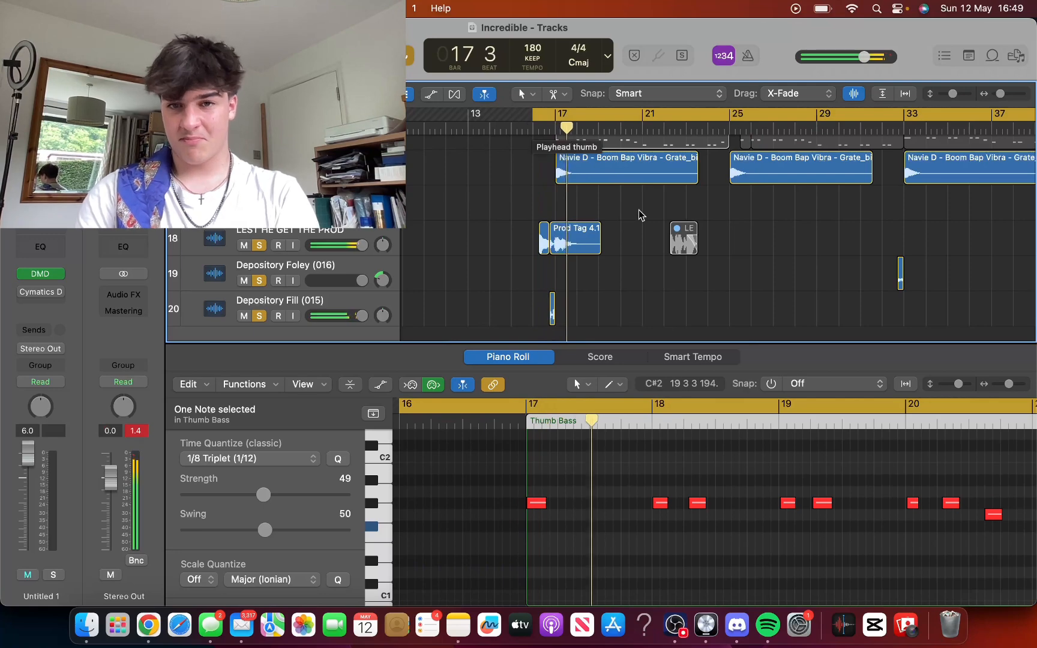
pyautogui.hscroll(2, 641, 215)
pyautogui.hscroll(3, 641, 215)
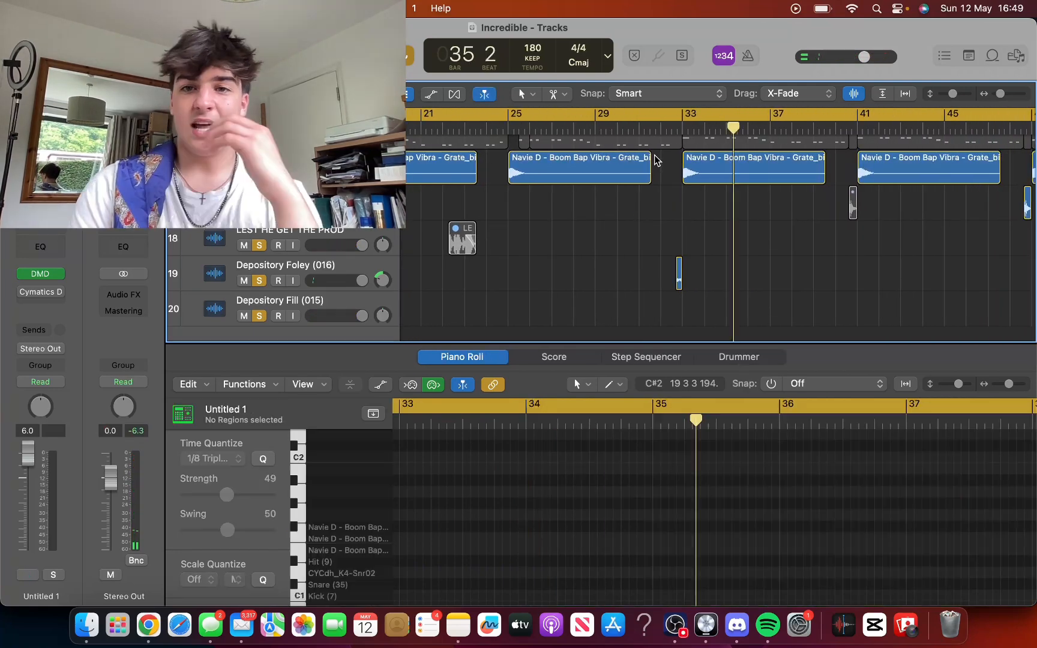
pyautogui.click(660, 128)
pyautogui.press('space')
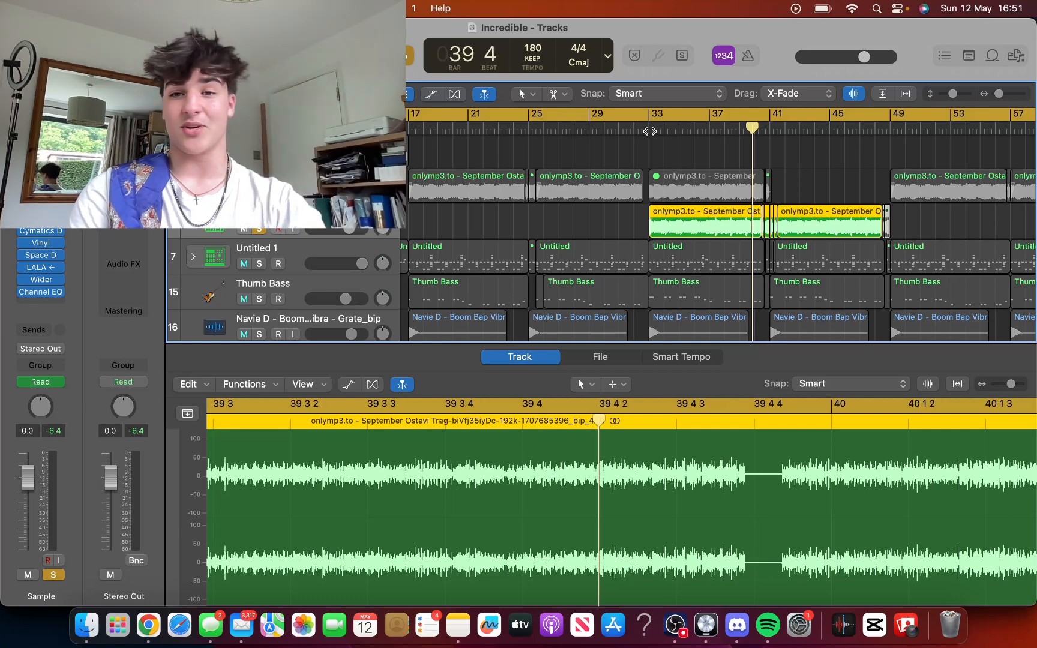
# Play the soloed sample tracks from about bar 31 into the variation at bar 33, and turn the solo off
pyautogui.doubleClick(649, 131)
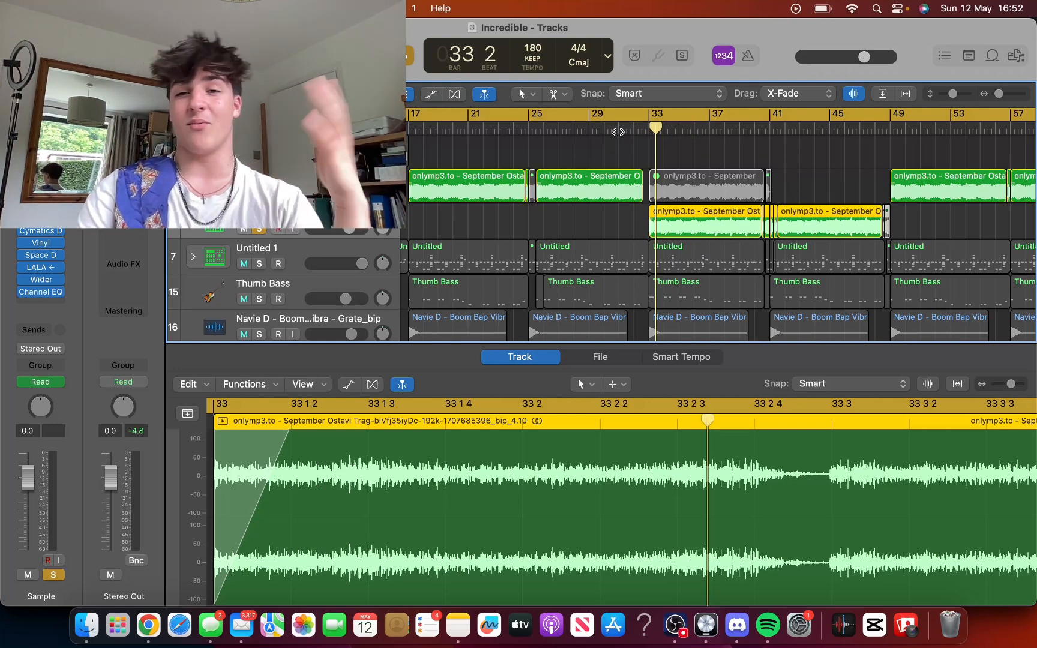
pyautogui.doubleClick(619, 131)
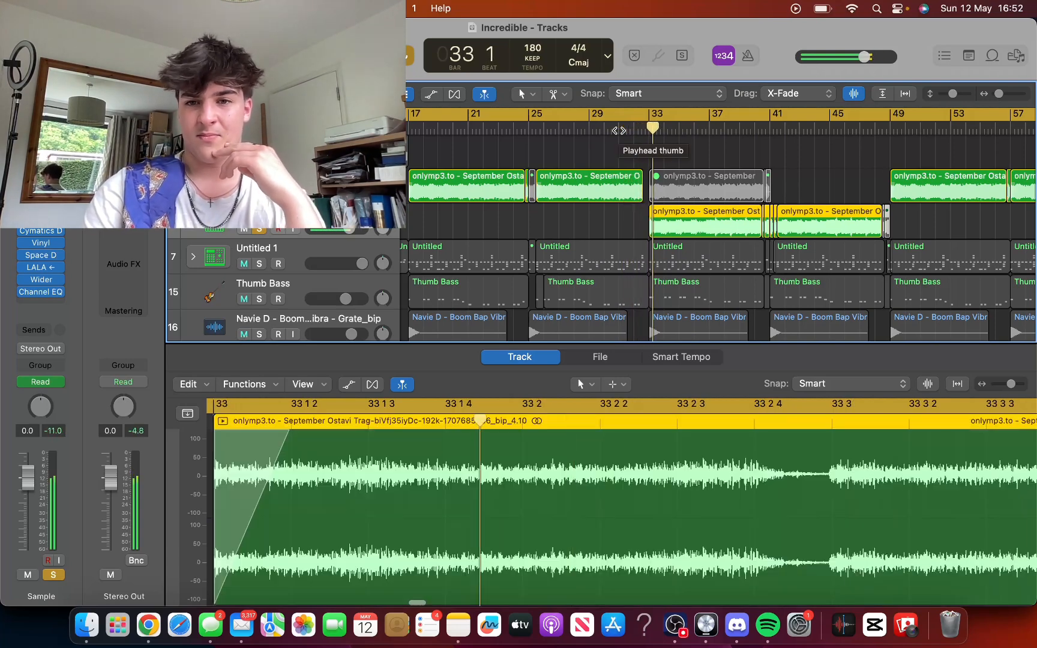
pyautogui.press('space')
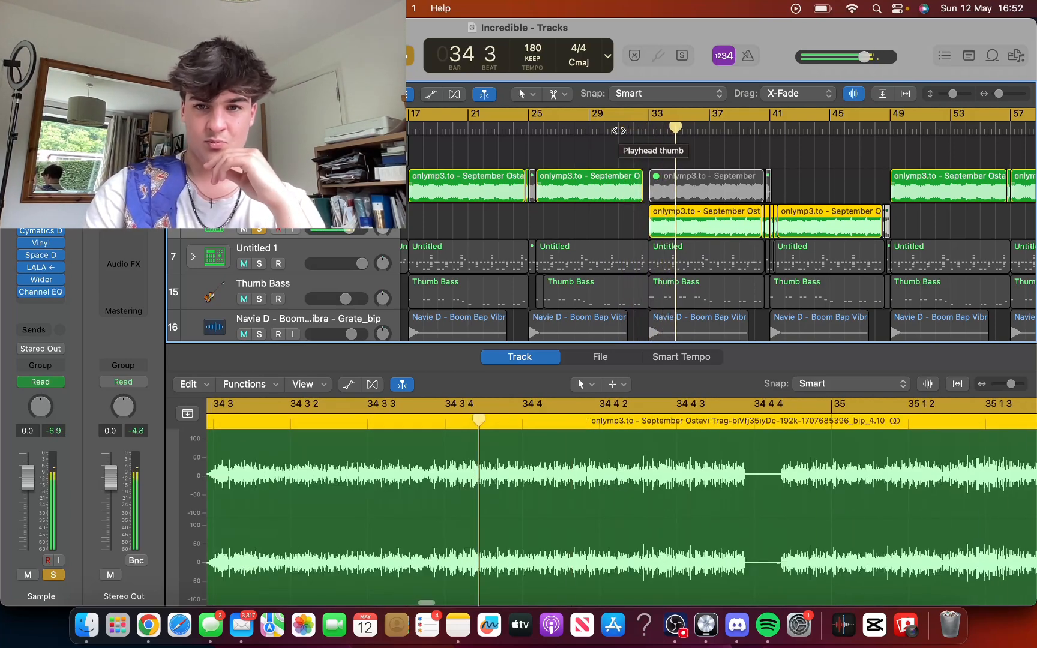
pyautogui.press('s')
# Play back the full arrangement with all tracks audible, following it past bar 33
pyautogui.hscroll(5, 537, 238)
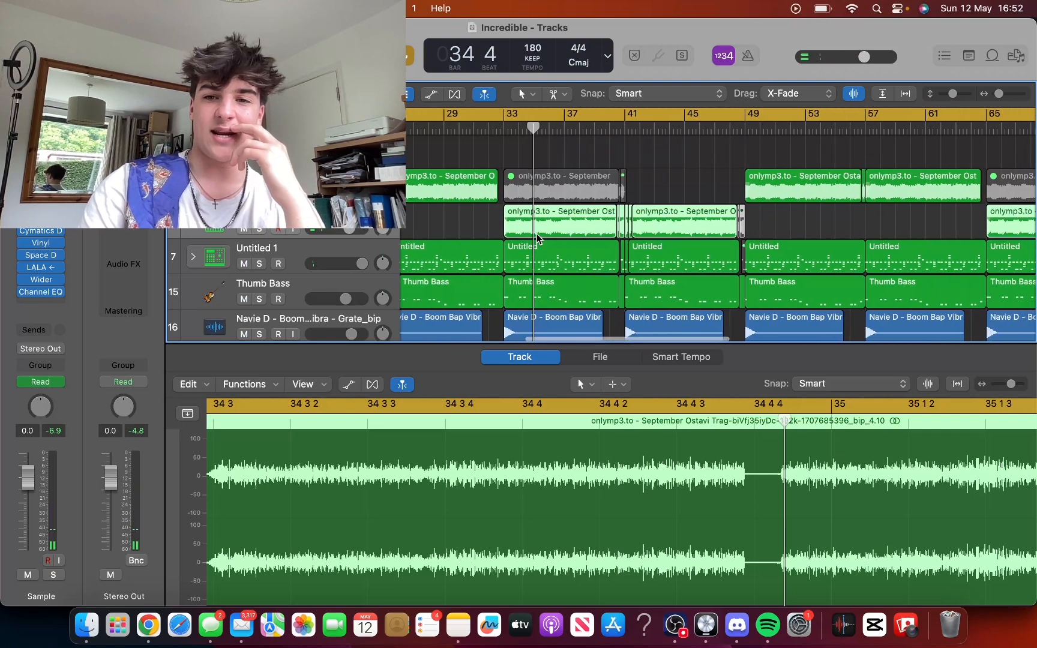
pyautogui.hscroll(2, 537, 239)
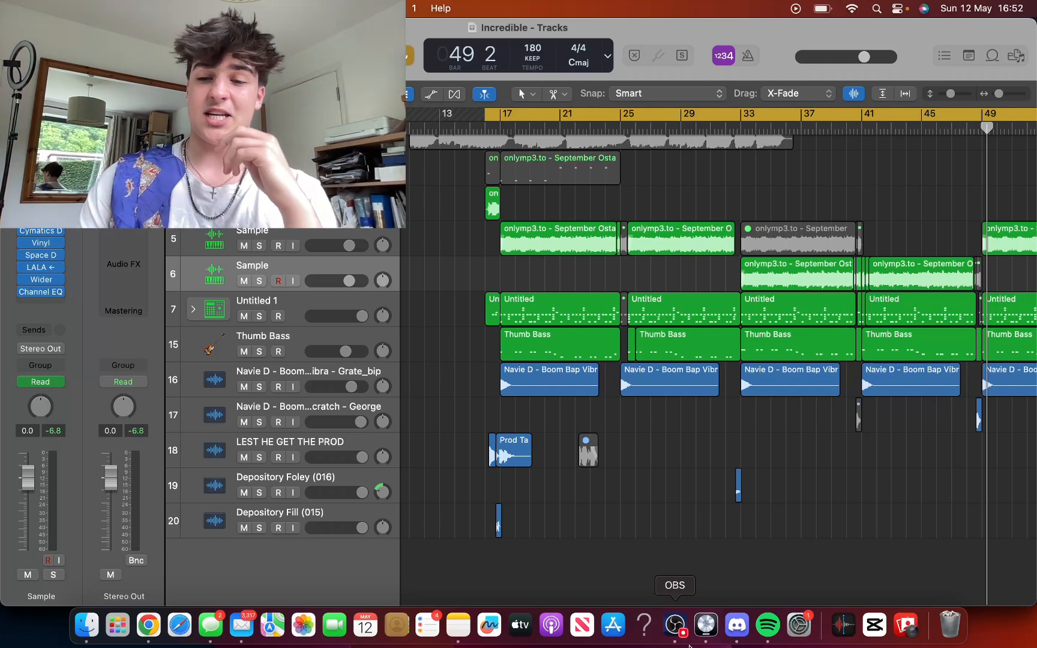
pyautogui.click(688, 641)
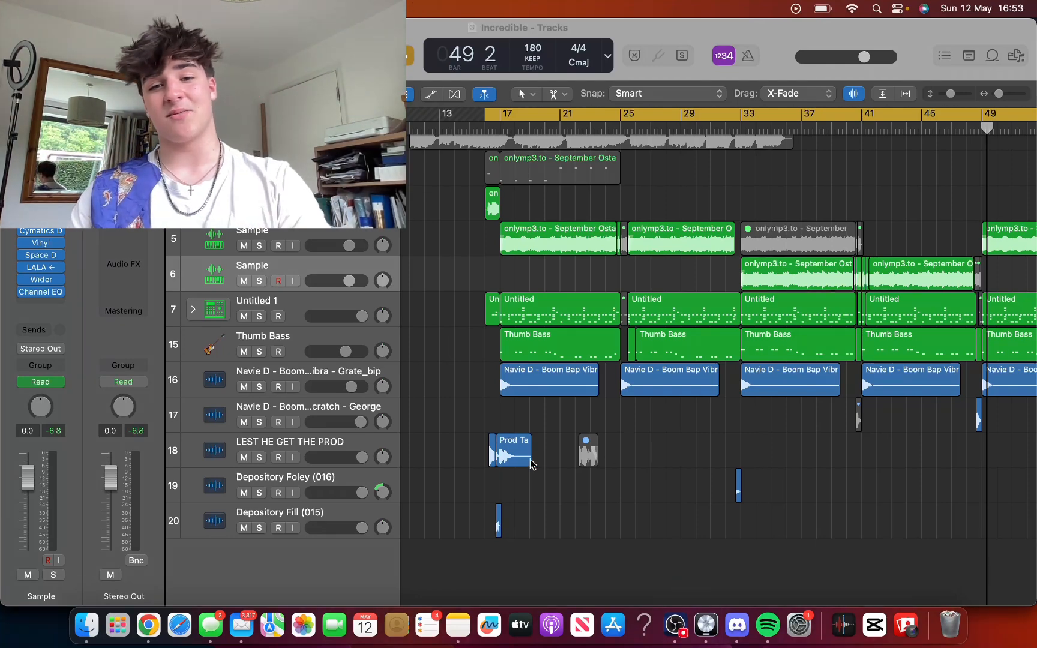
pyautogui.press('space')
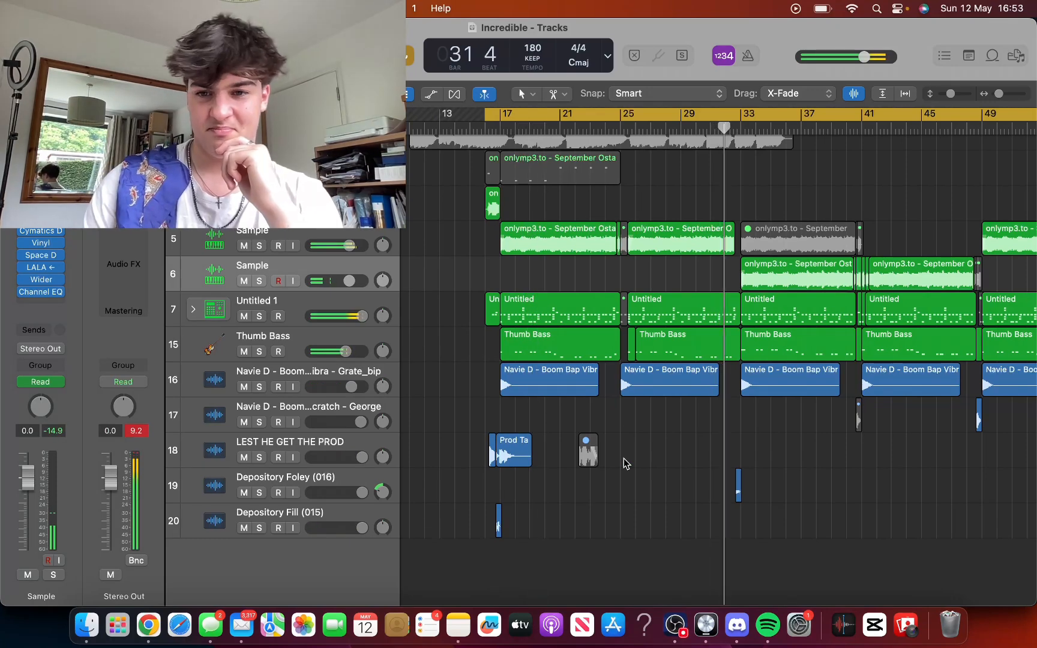
pyautogui.hscroll(5, 624, 463)
pyautogui.hscroll(3, 624, 463)
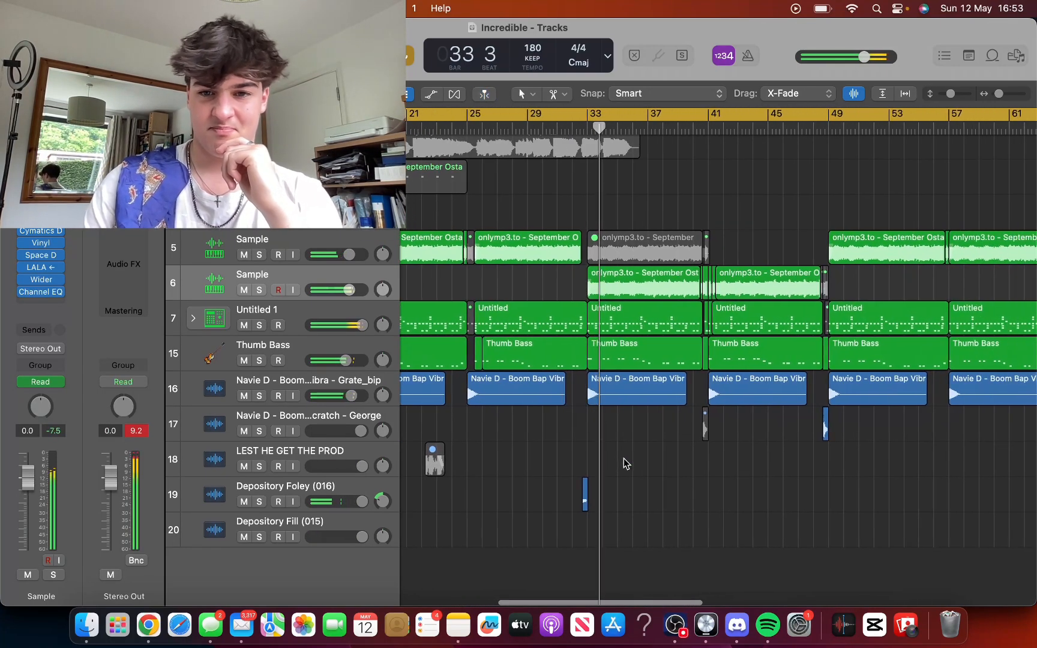
pyautogui.scroll(-2, 624, 464)
pyautogui.hscroll(1, 625, 463)
pyautogui.scroll(1, 624, 463)
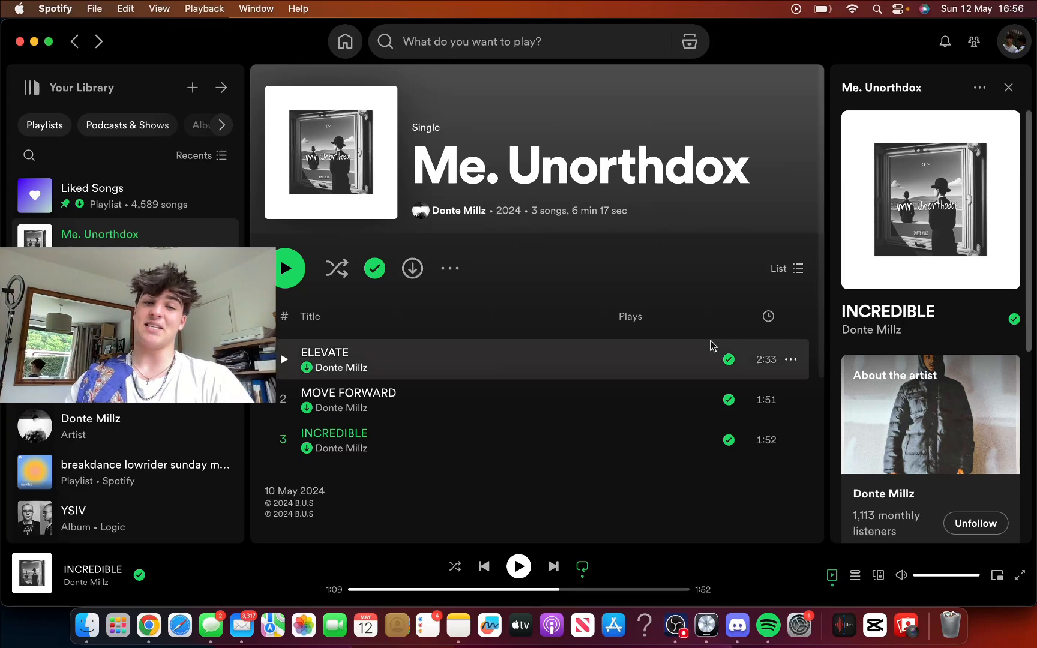
# Switch to Spotify and play INCREDIBLE from the Me. Unorthdox single
pyautogui.click(525, 572)
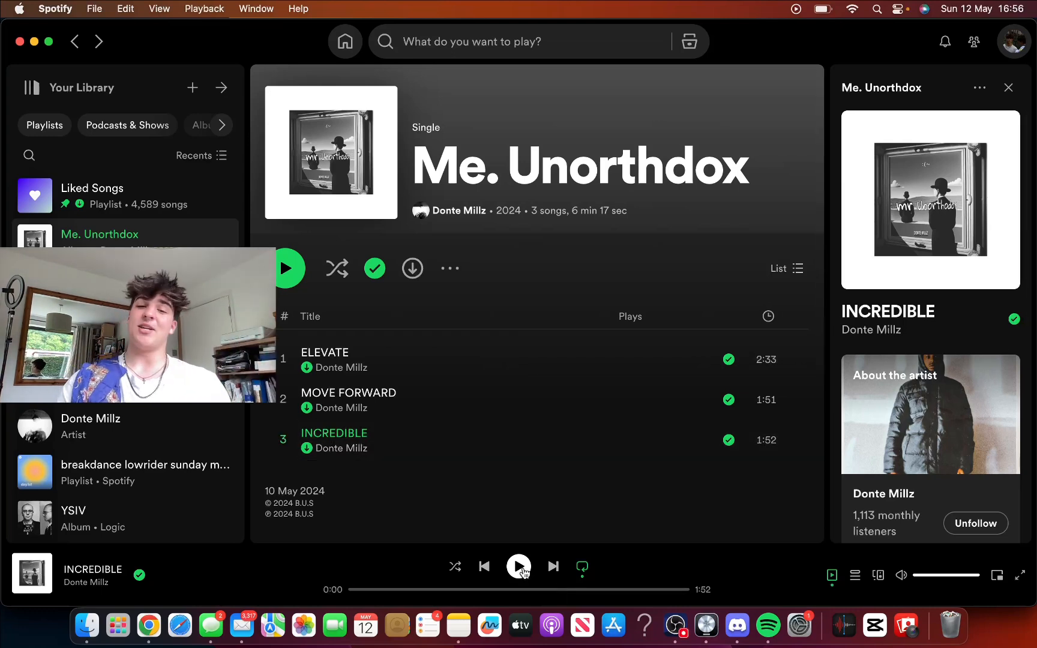